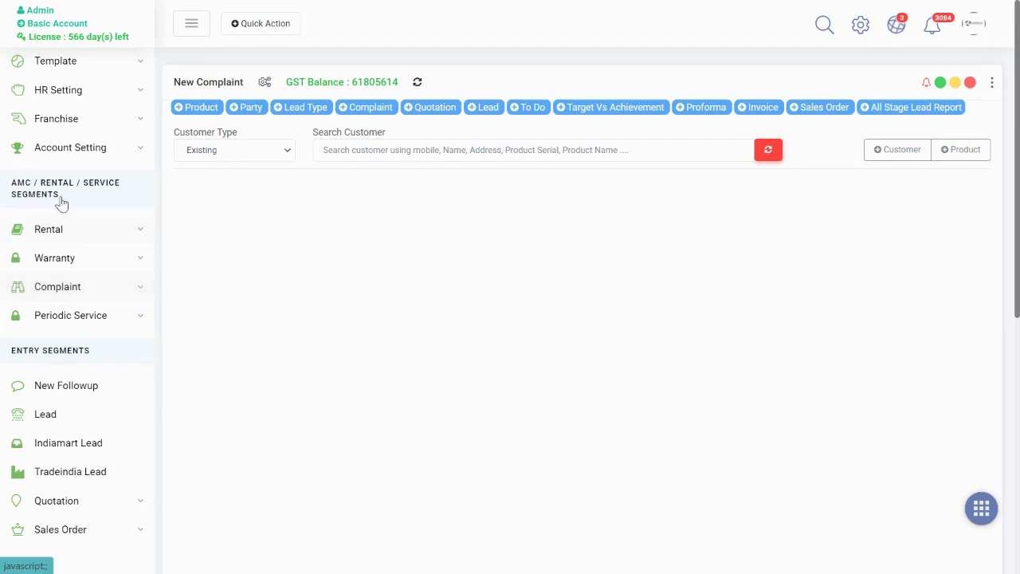
# - Open the entry form for registering a new complaint
pyautogui.click(52, 289)
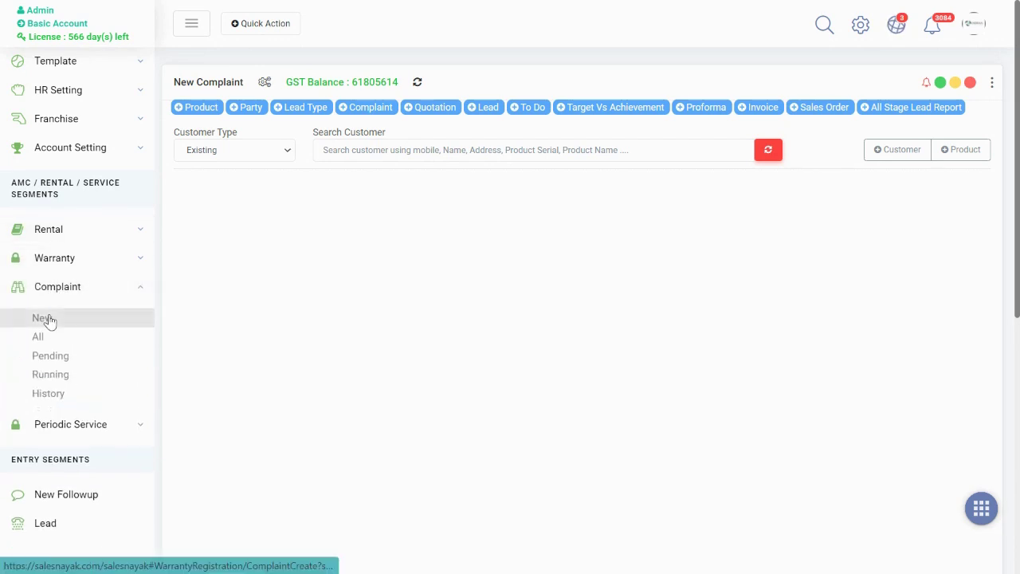
pyautogui.click(46, 318)
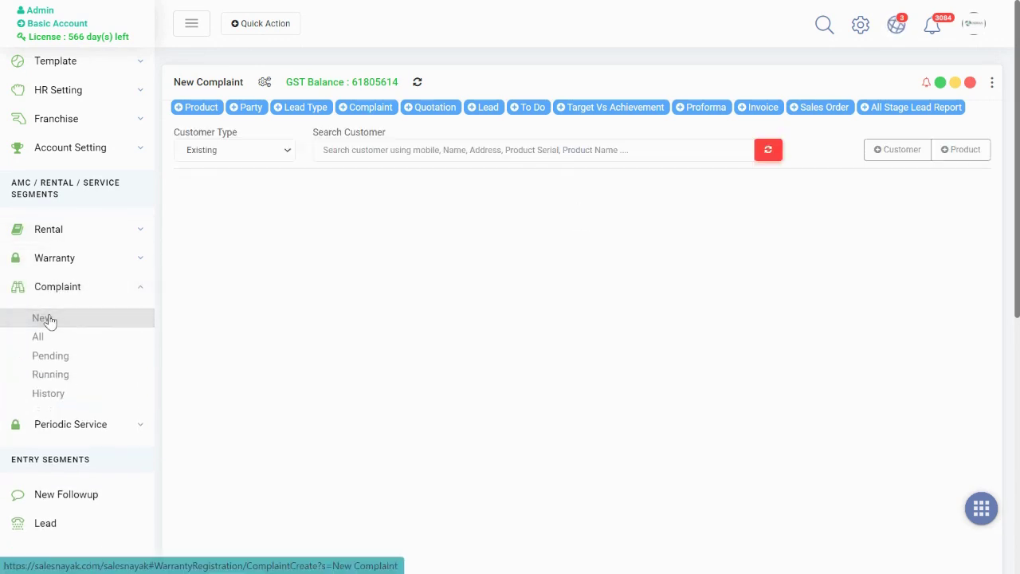
pyautogui.click(232, 149)
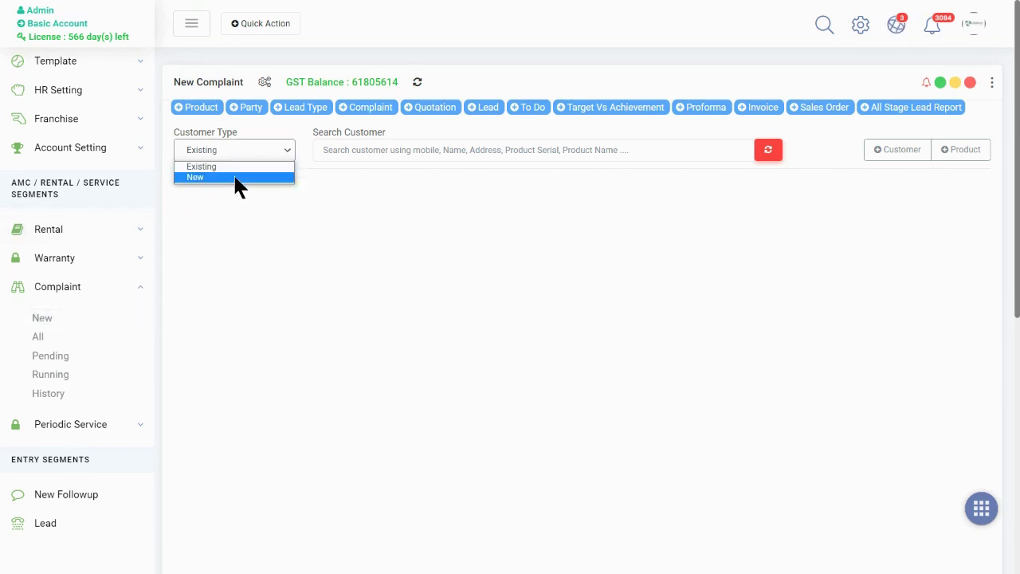
pyautogui.click(264, 24)
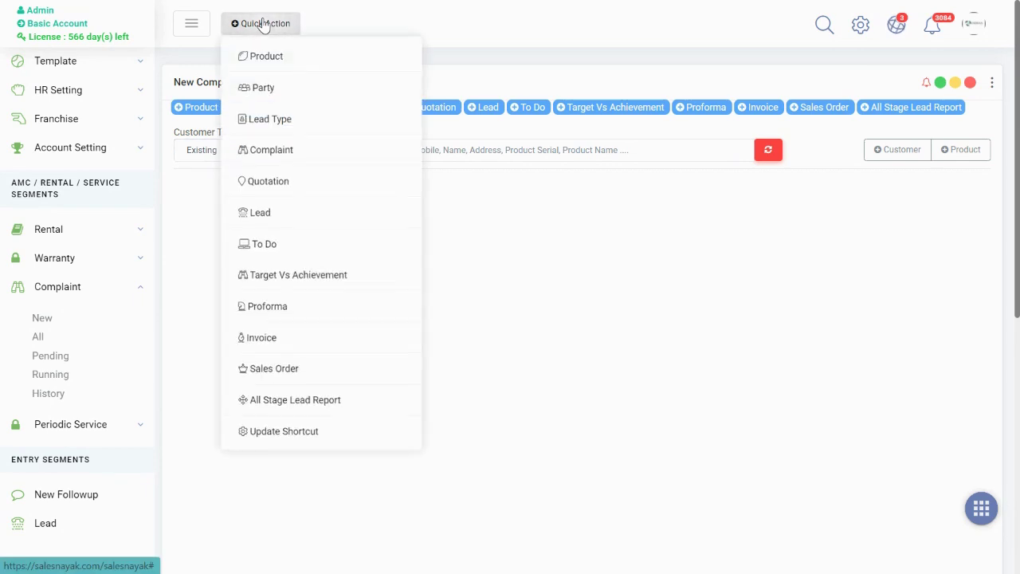
pyautogui.click(308, 153)
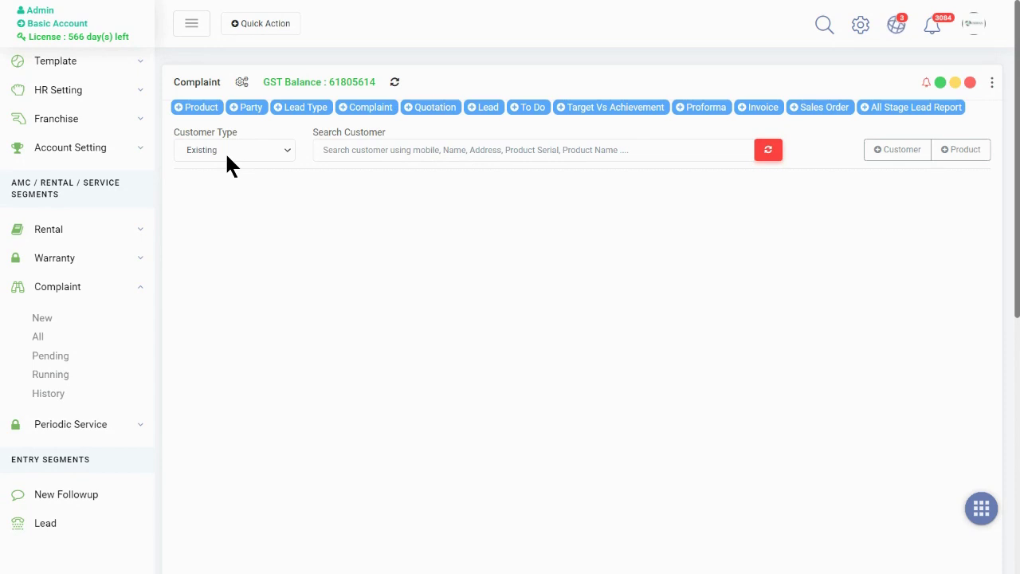
# - Set the customer type to New and go through the contact, address, problem and remarks fields of the complaint
pyautogui.click(231, 160)
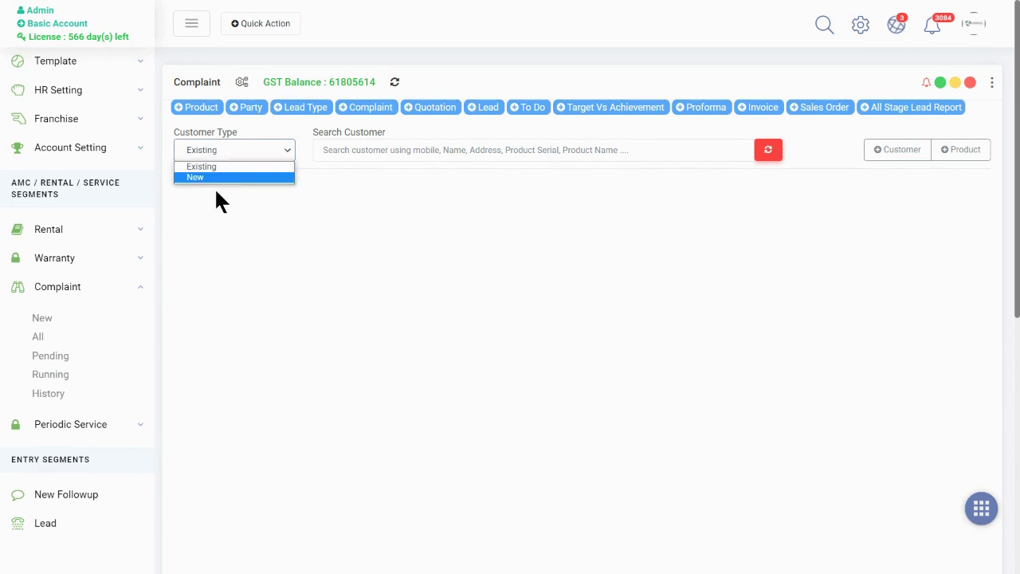
pyautogui.click(202, 177)
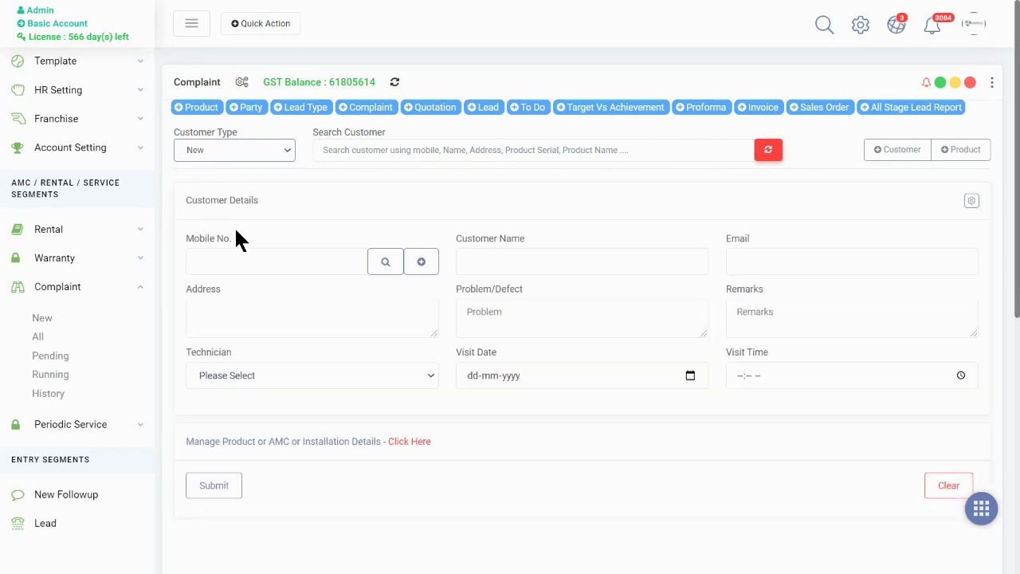
pyautogui.click(238, 251)
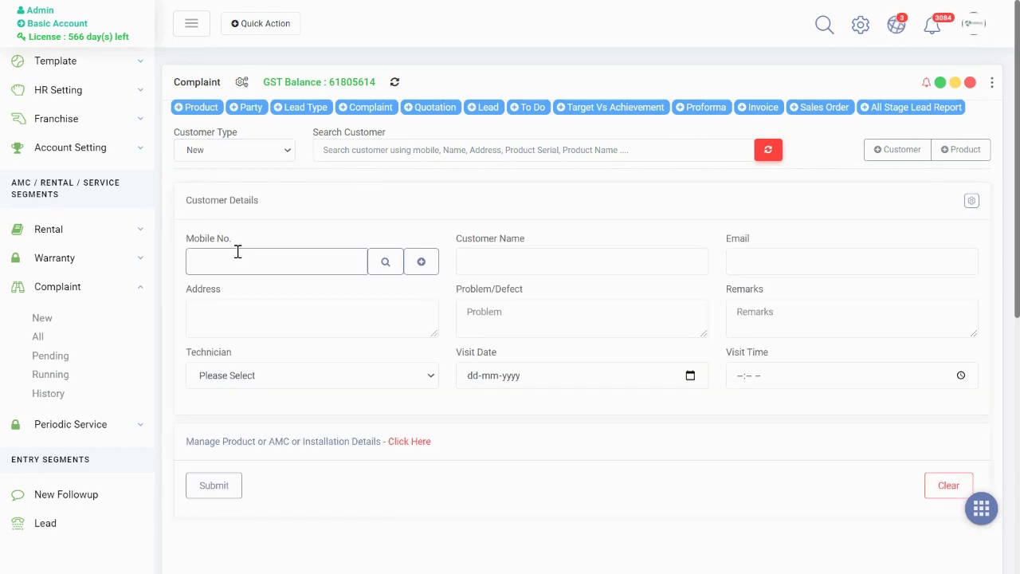
pyautogui.click(514, 271)
pyautogui.click(786, 264)
pyautogui.click(338, 317)
pyautogui.click(521, 316)
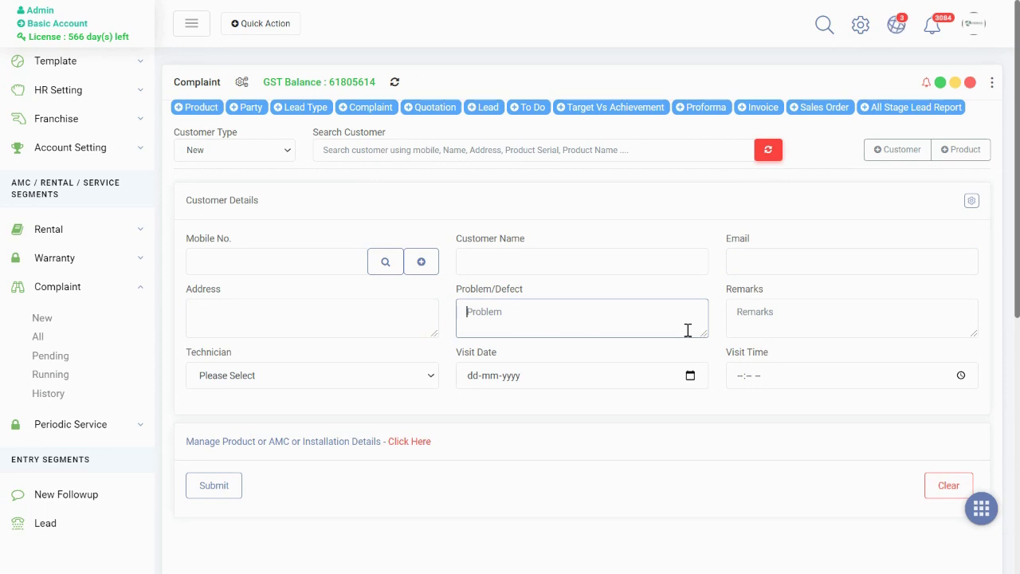
pyautogui.click(768, 332)
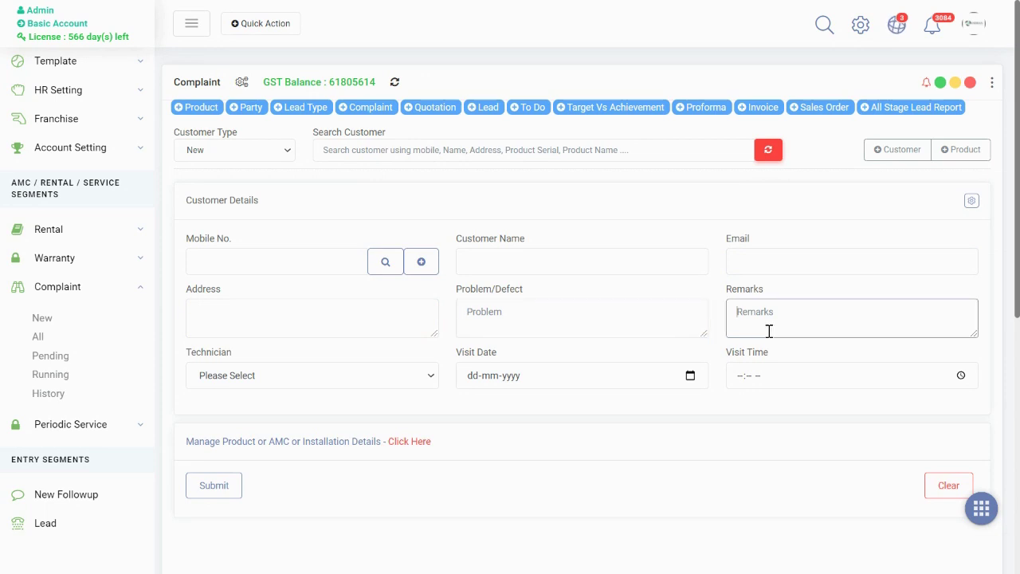
# - Assign a technician to the new customer's complaint and schedule the visit for 17-10-2021 at 10:39 AM
pyautogui.click(333, 376)
pyautogui.click(311, 258)
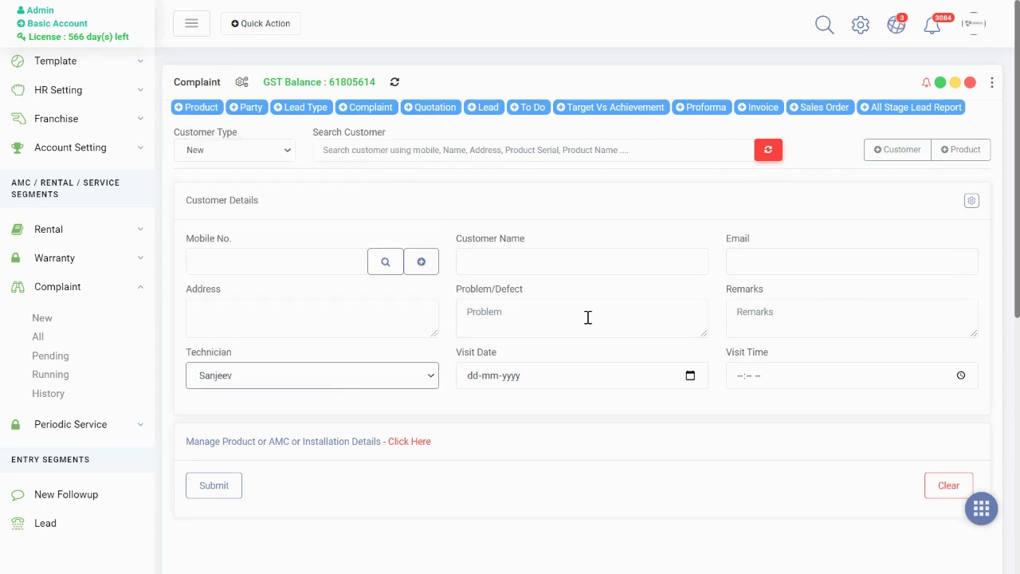
pyautogui.click(691, 376)
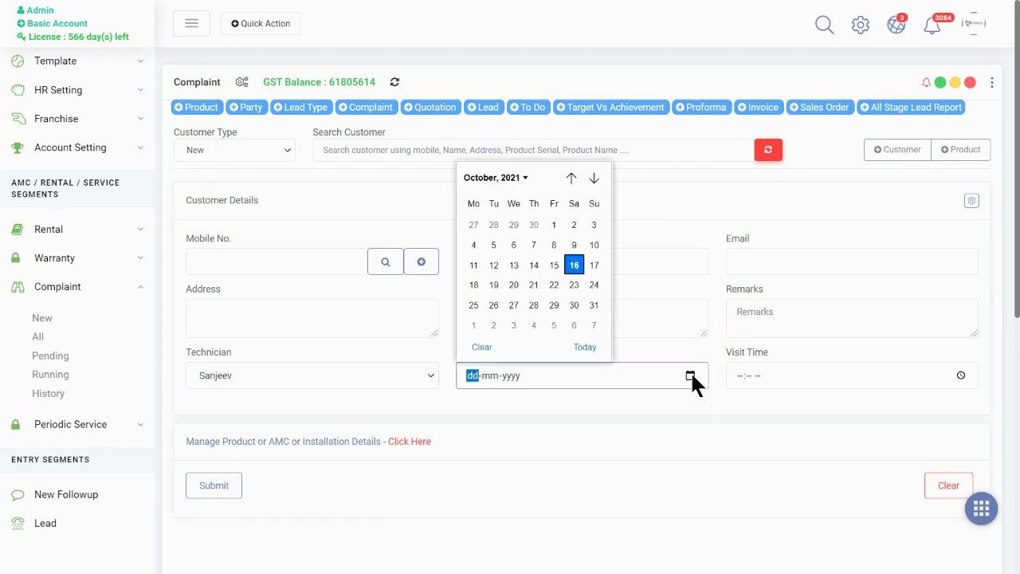
pyautogui.click(596, 265)
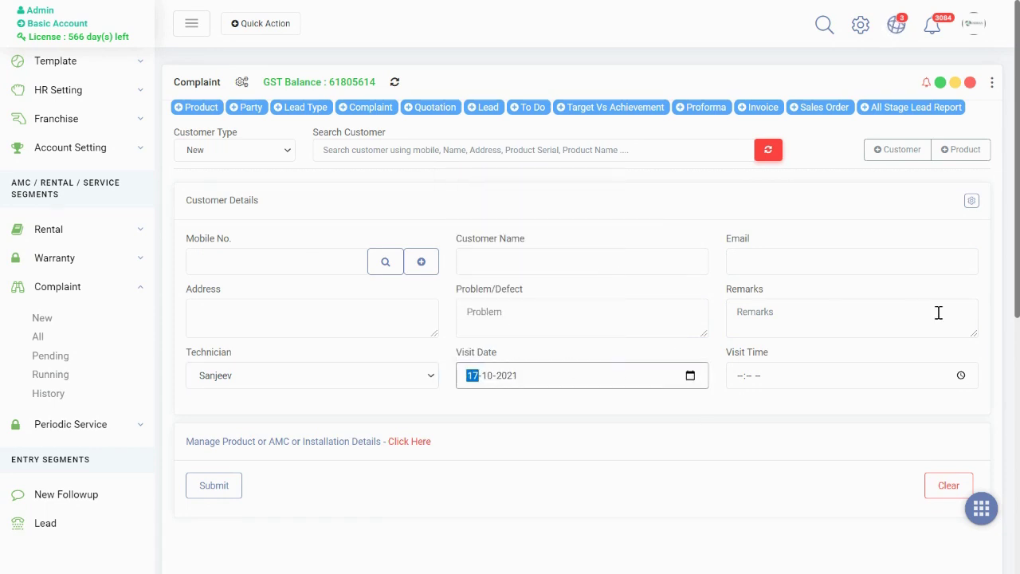
pyautogui.click(961, 375)
pyautogui.click(761, 294)
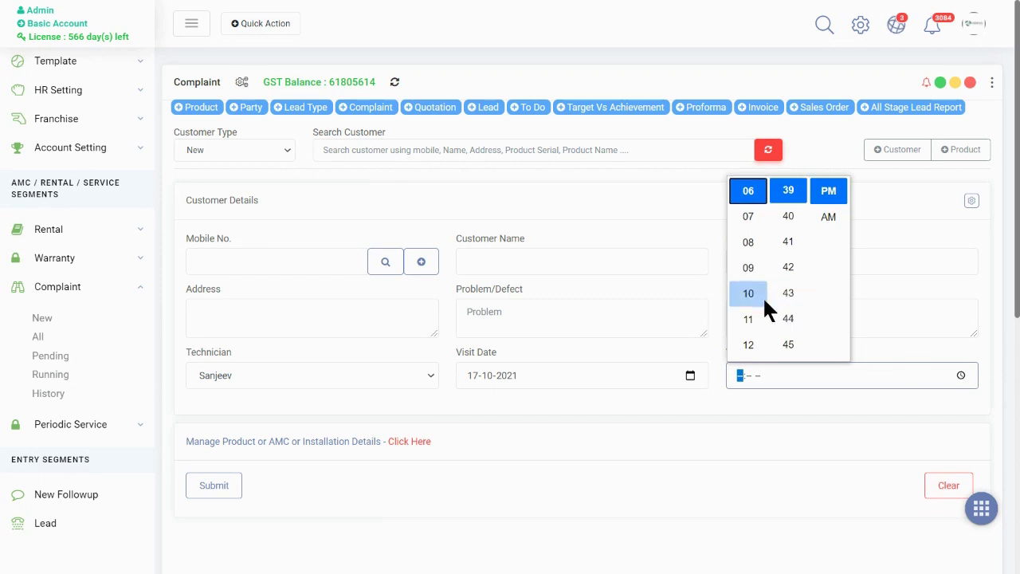
pyautogui.click(827, 209)
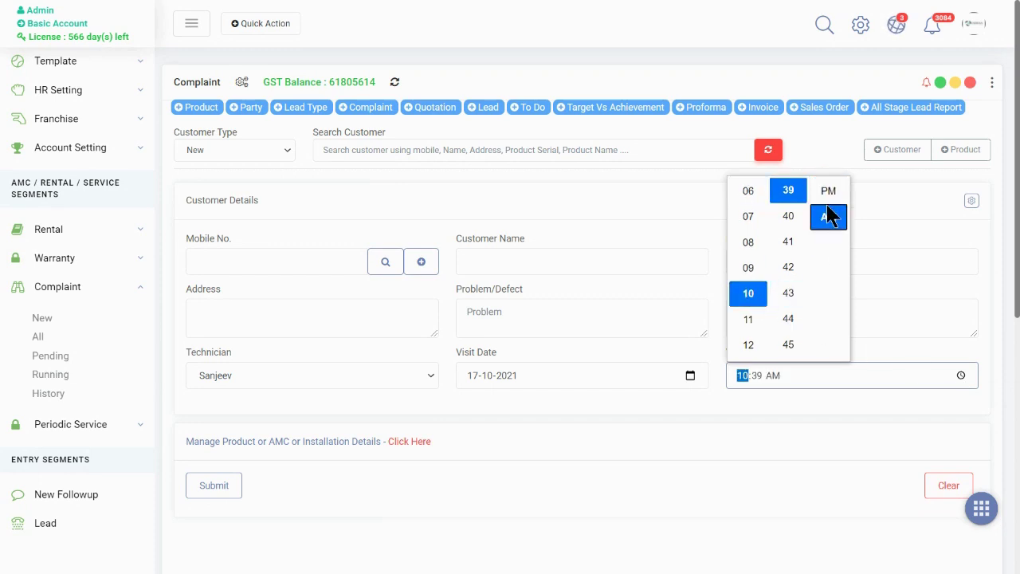
pyautogui.click(511, 428)
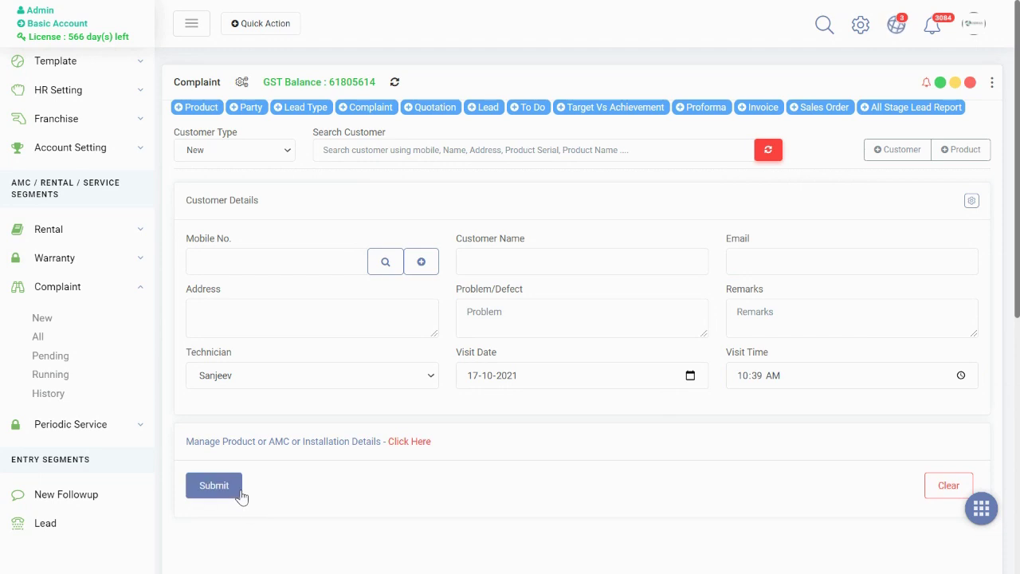
# - Switch the customer type to Existing and search the customers for 99
pyautogui.click(218, 159)
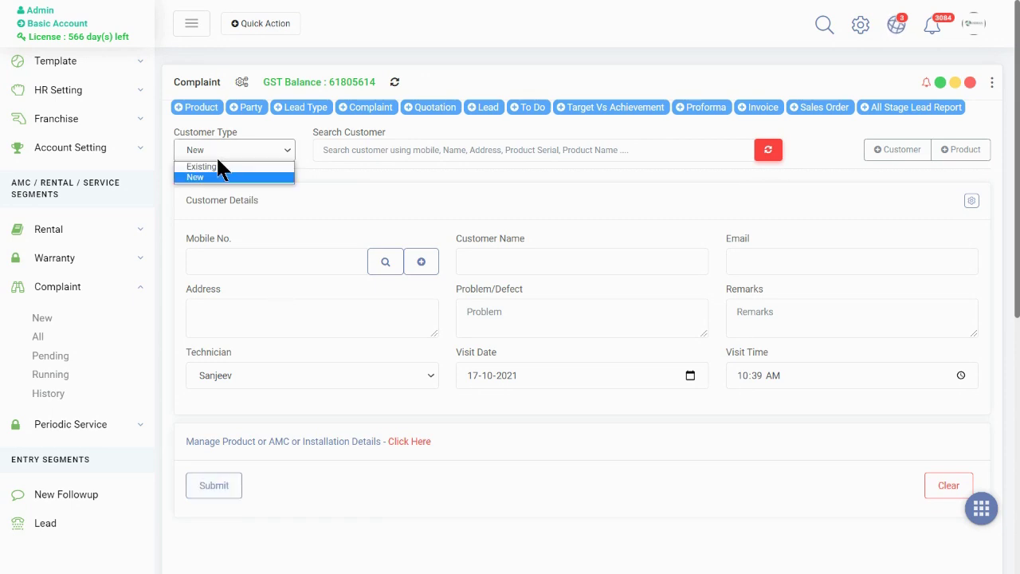
pyautogui.click(222, 165)
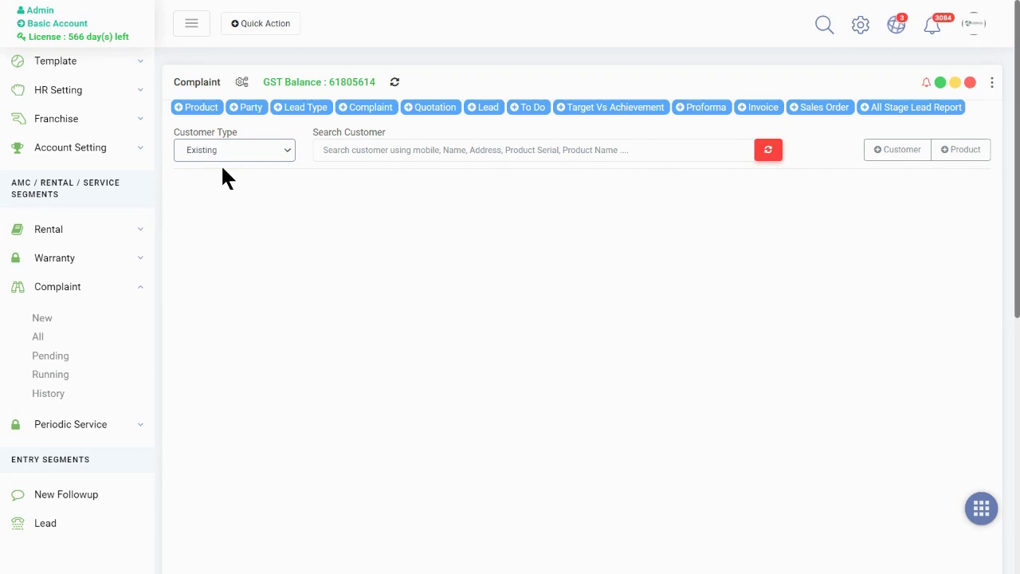
pyautogui.click(431, 151)
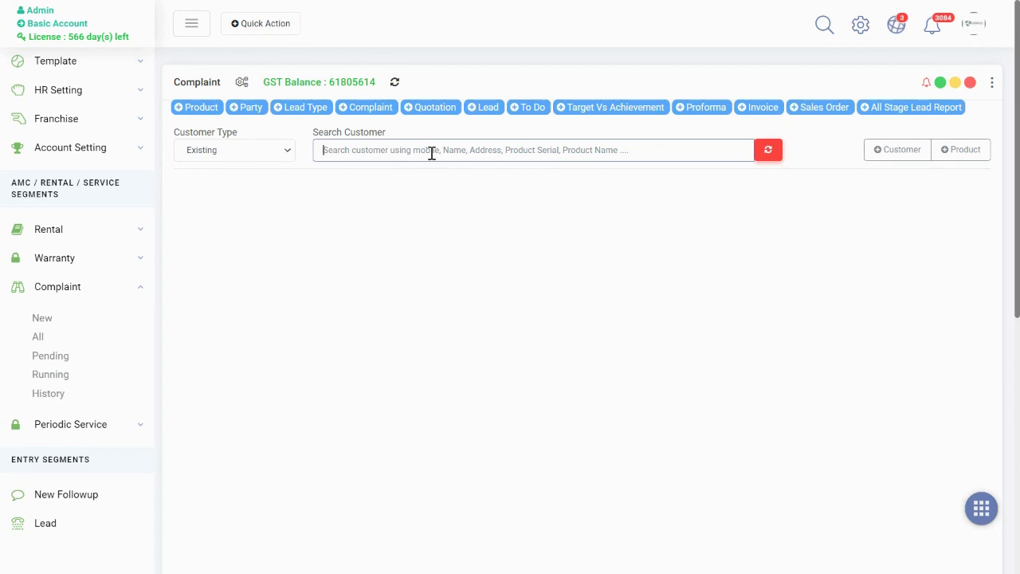
pyautogui.write('99')
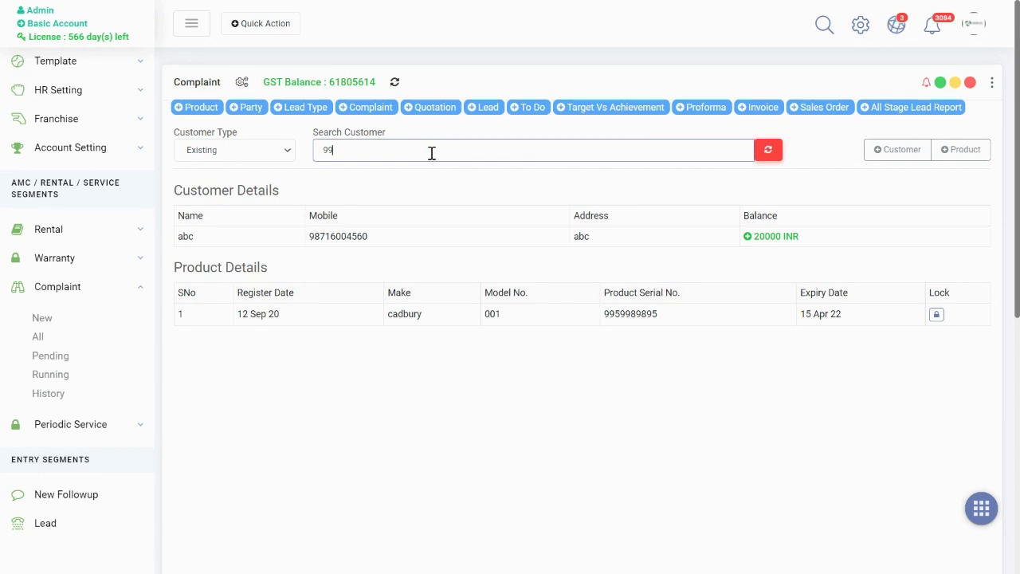
# - Examine the found customer's contact details and balance, the registered product's details, and the product's blank complaint form
pyautogui.doubleClick(271, 191)
pyautogui.click(204, 225)
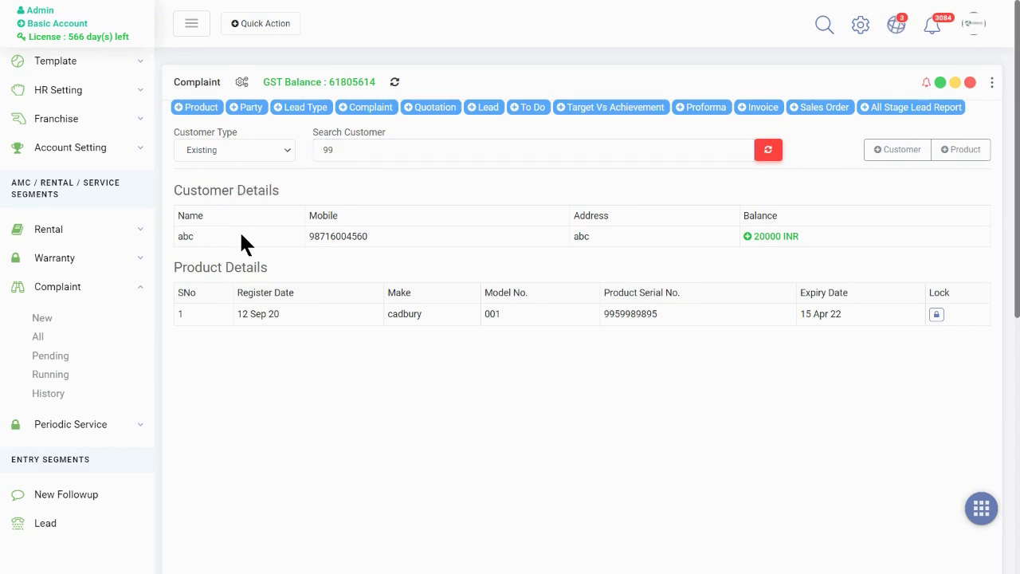
pyautogui.doubleClick(336, 236)
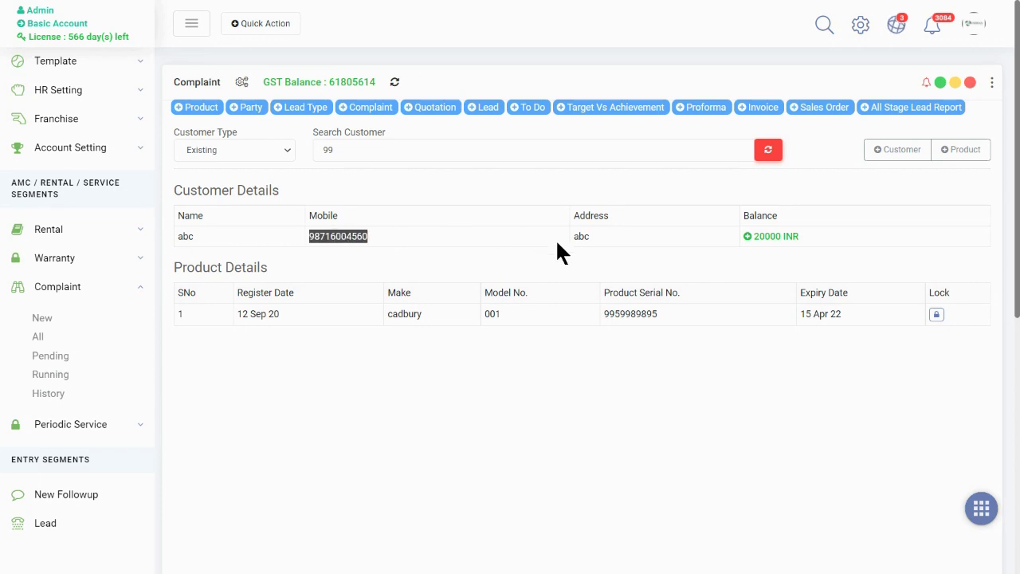
pyautogui.click(604, 241)
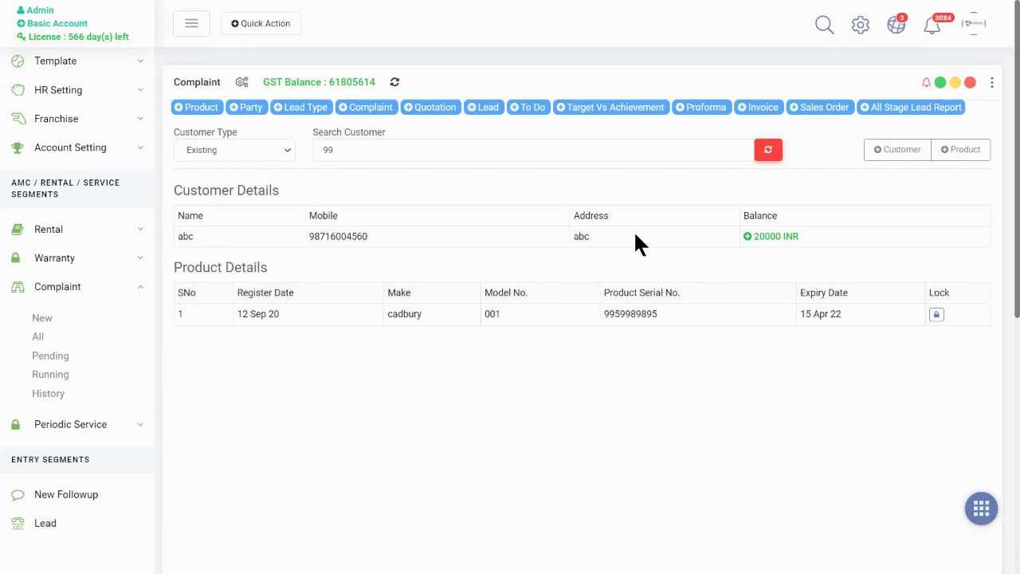
pyautogui.doubleClick(796, 238)
pyautogui.click(844, 246)
pyautogui.tripleClick(237, 267)
pyautogui.click(260, 301)
pyautogui.tripleClick(260, 299)
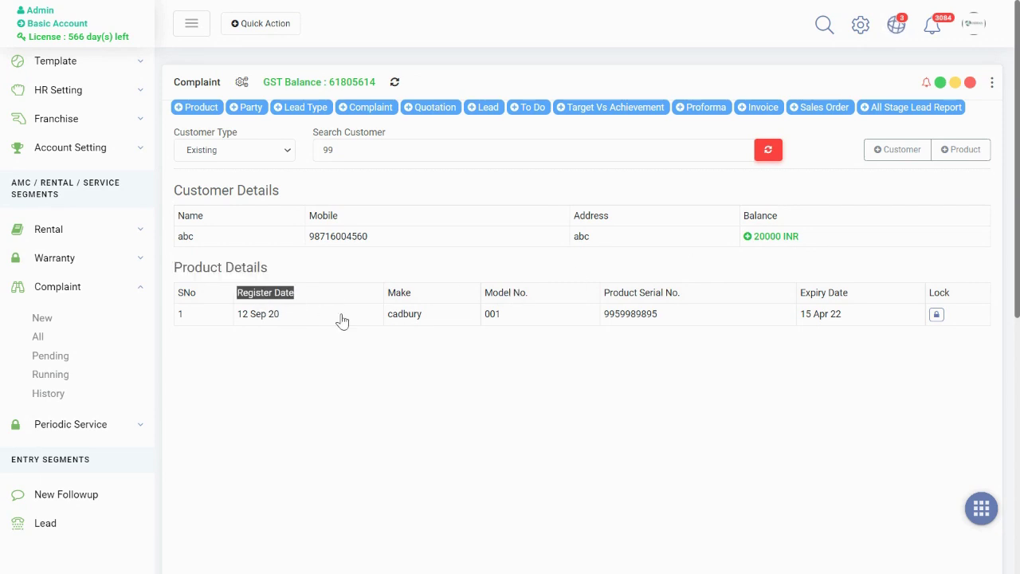
pyautogui.click(424, 321)
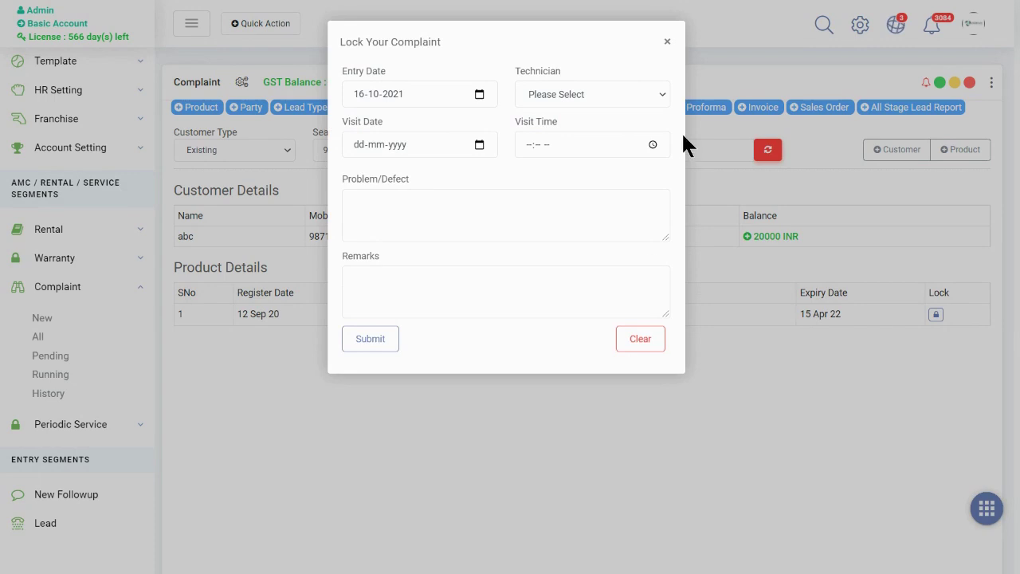
pyautogui.click(668, 42)
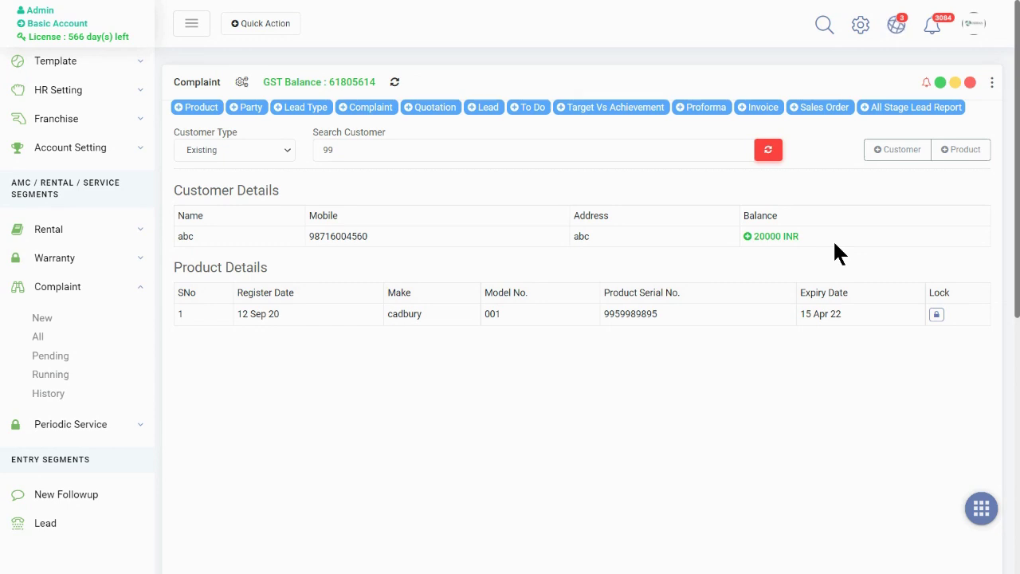
# - Start a complaint for the cadbury product, assigning the technician listed below Admin for a visit on 17-10-2021 at 10:43 PM
pyautogui.click(937, 315)
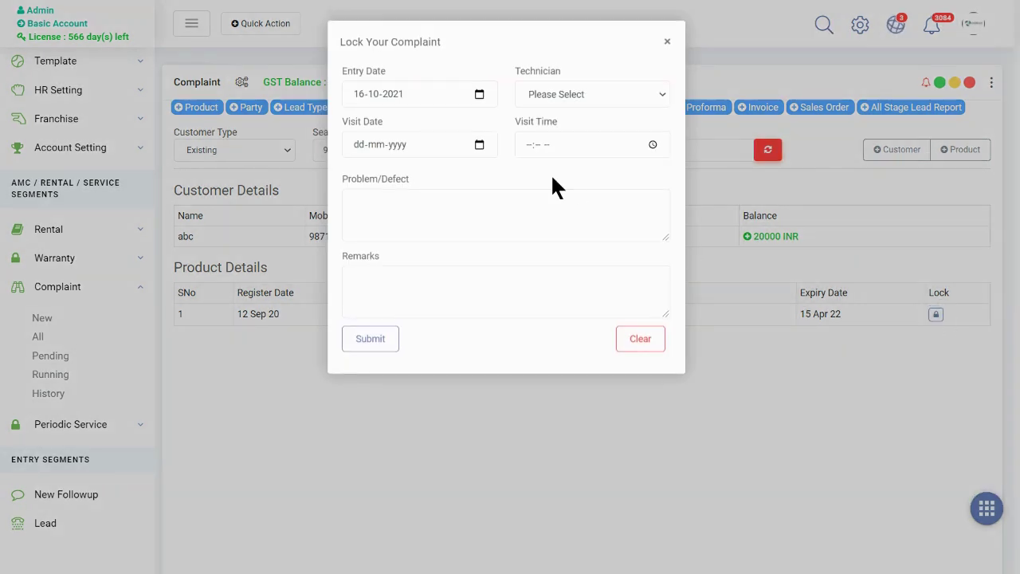
pyautogui.click(516, 92)
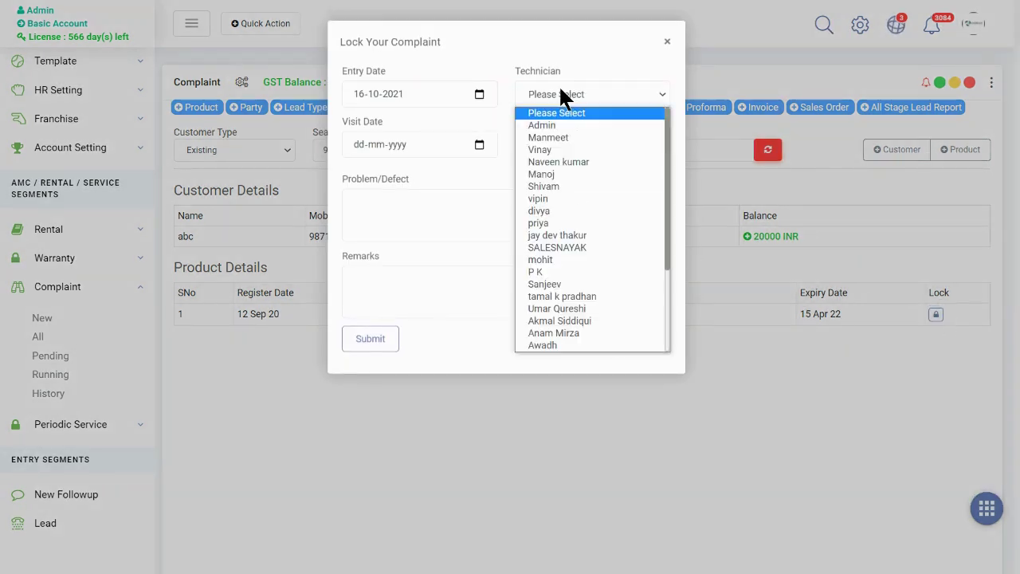
pyautogui.click(570, 135)
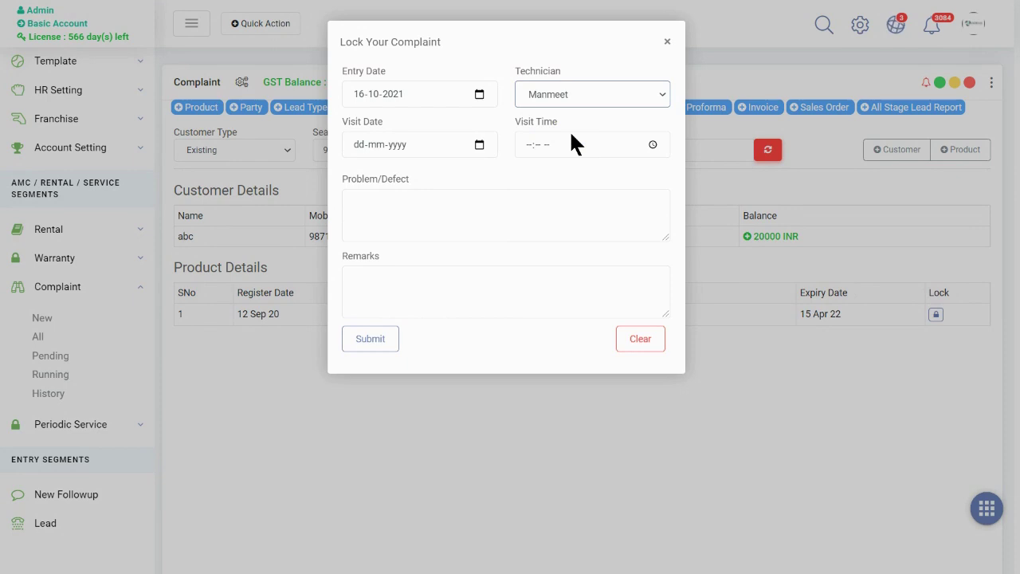
pyautogui.click(477, 146)
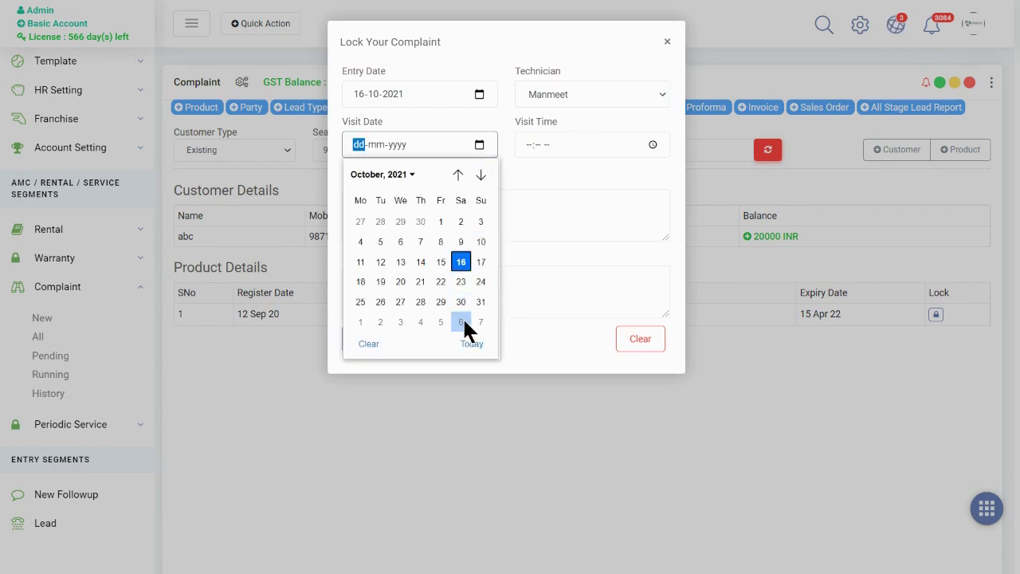
pyautogui.click(479, 265)
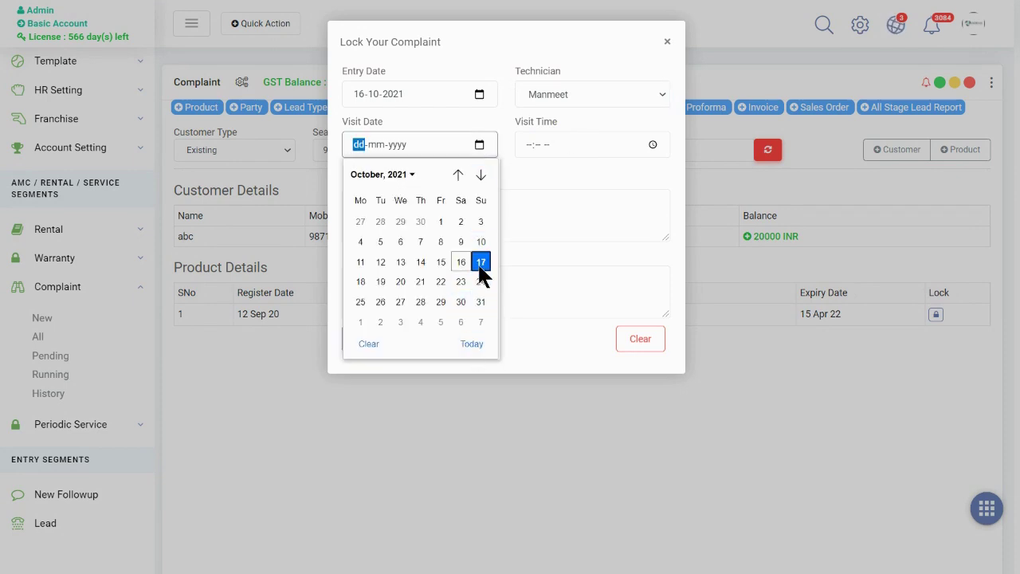
pyautogui.click(653, 143)
pyautogui.click(533, 275)
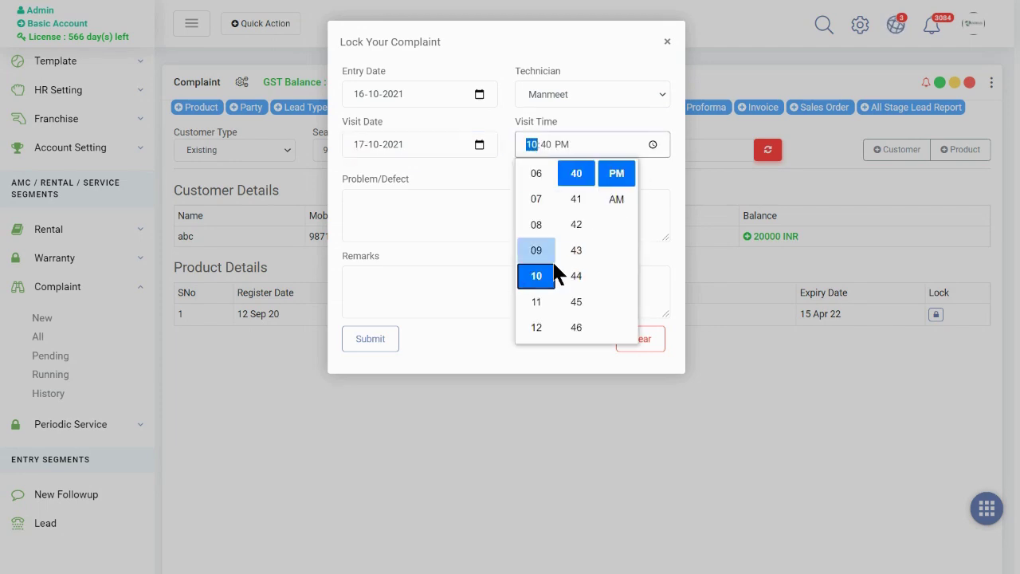
pyautogui.click(578, 254)
# - Enter "not working" as the problem and "ASAP" as the remarks, and submit the complaint
pyautogui.click(400, 227)
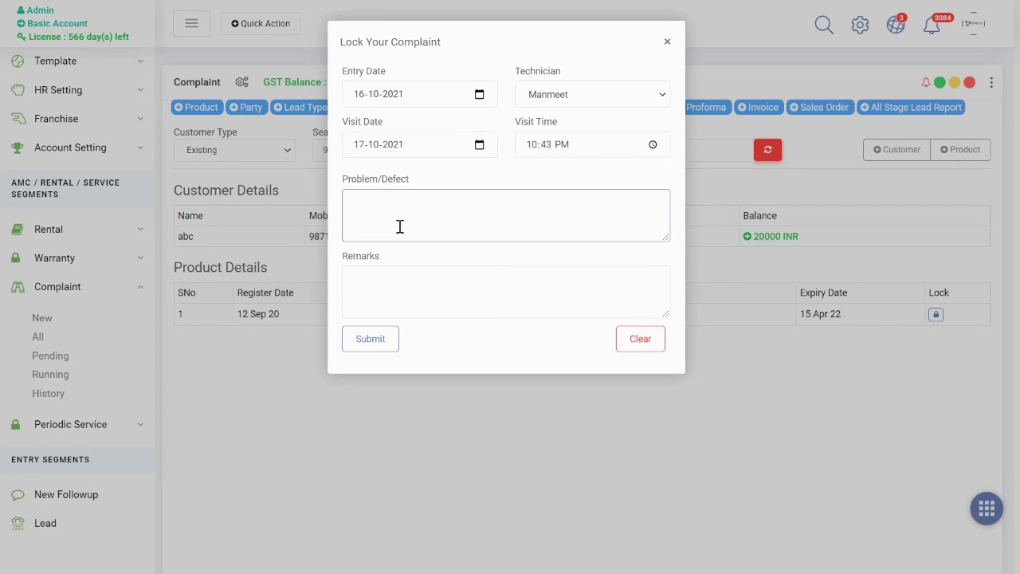
pyautogui.write('noyt working')
pyautogui.click(387, 304)
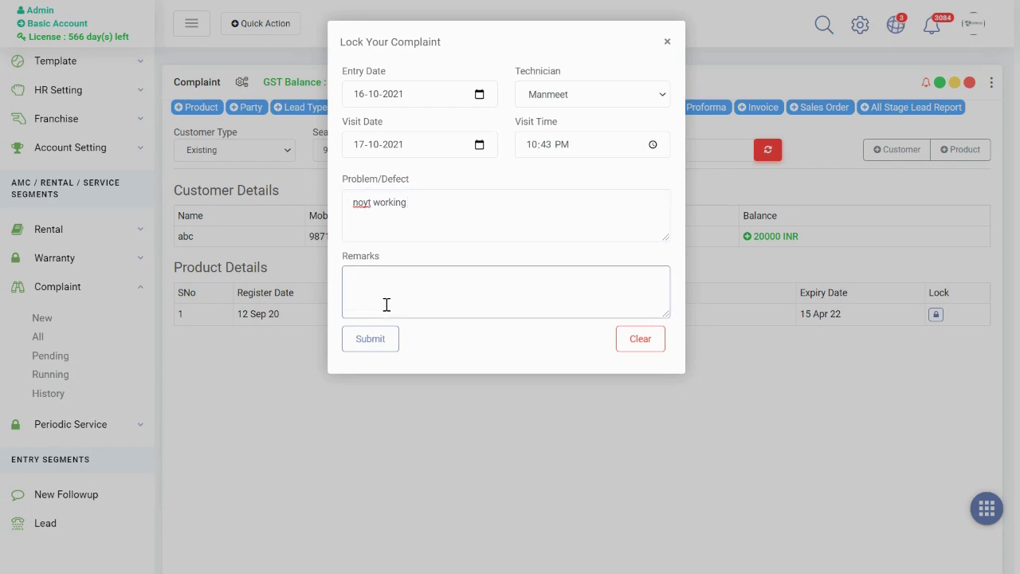
pyautogui.write('ASAP')
pyautogui.click(364, 200)
pyautogui.press('BackSpace')
pyautogui.click(420, 276)
pyautogui.click(371, 344)
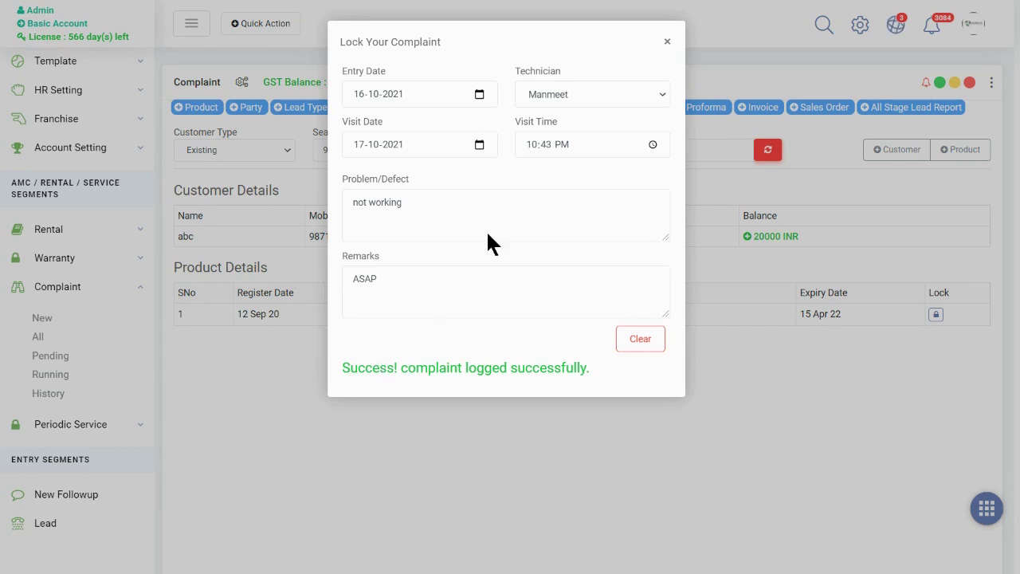
# - Close the submitted complaint form and review the lists of all, pending and running complaints and the complaints history
pyautogui.click(665, 42)
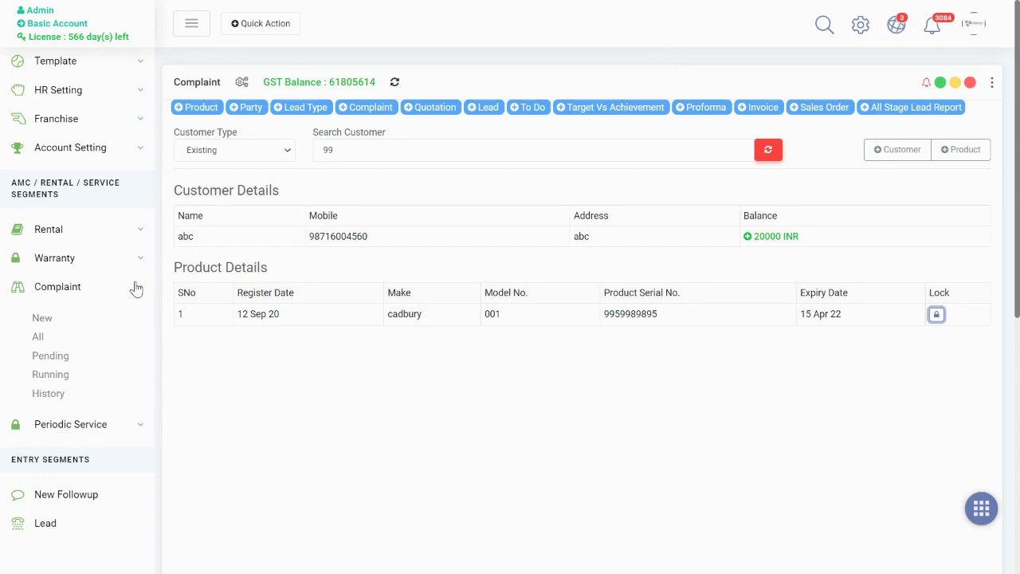
pyautogui.click(91, 348)
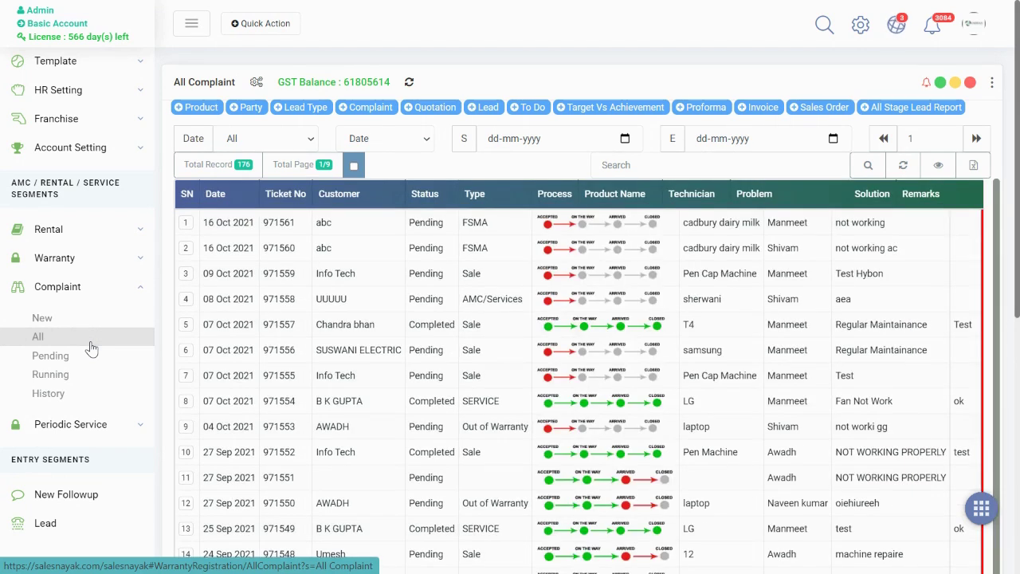
pyautogui.click(90, 359)
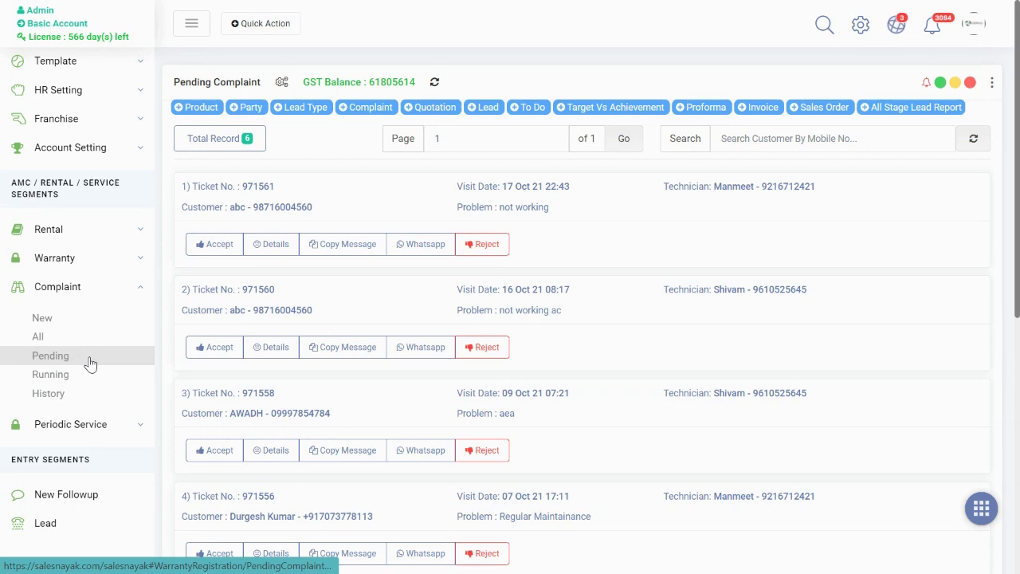
pyautogui.click(90, 388)
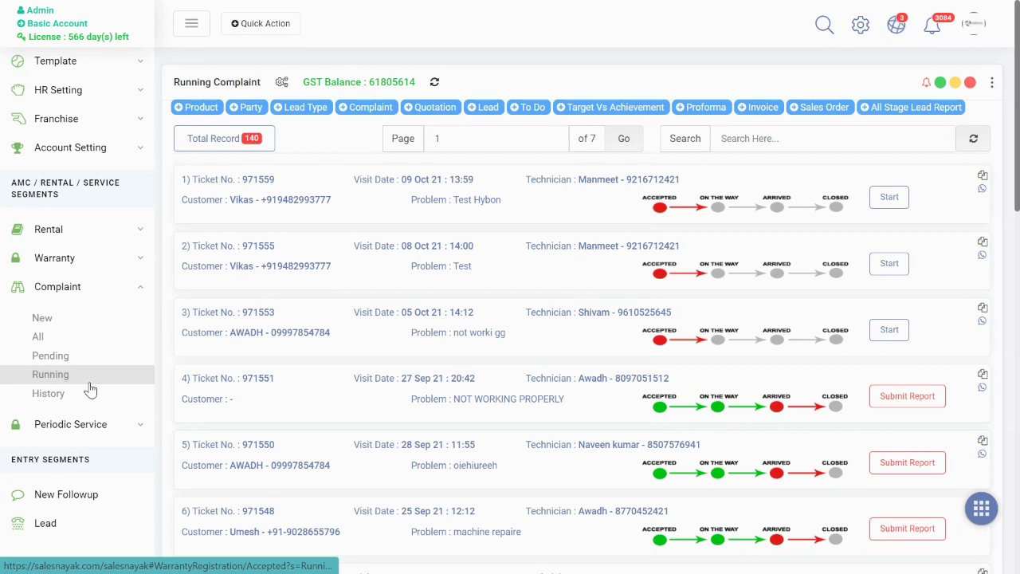
pyautogui.click(70, 400)
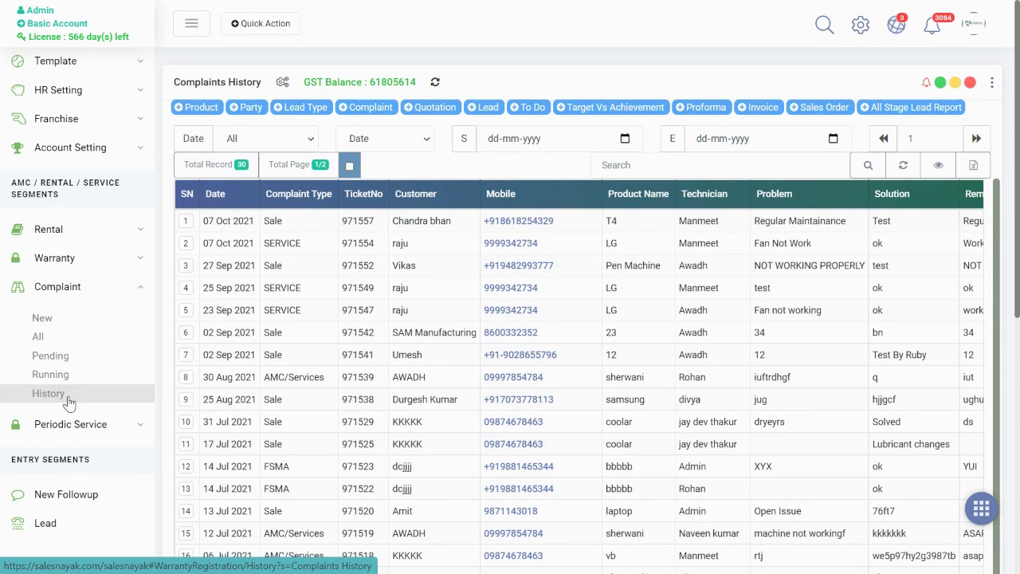
# - Return through the list of all complaints to the blank new complaint page, and collapse the Complaint section
pyautogui.click(83, 337)
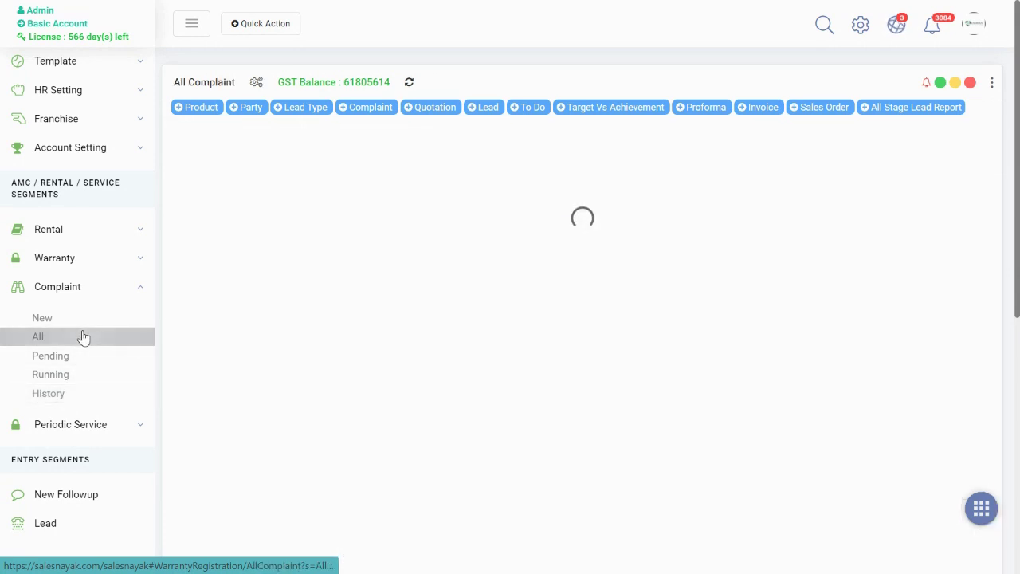
pyautogui.click(74, 328)
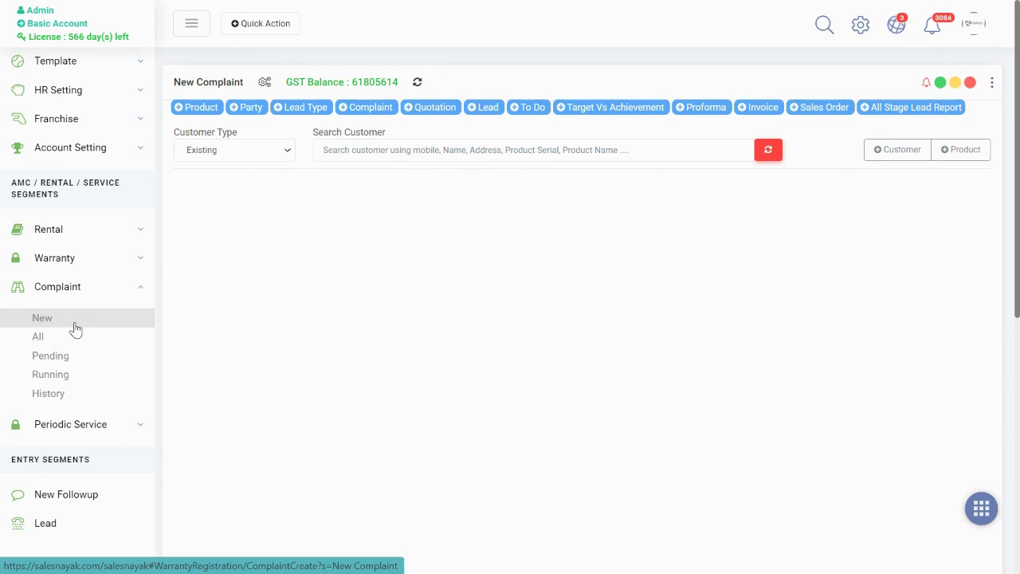
pyautogui.click(79, 295)
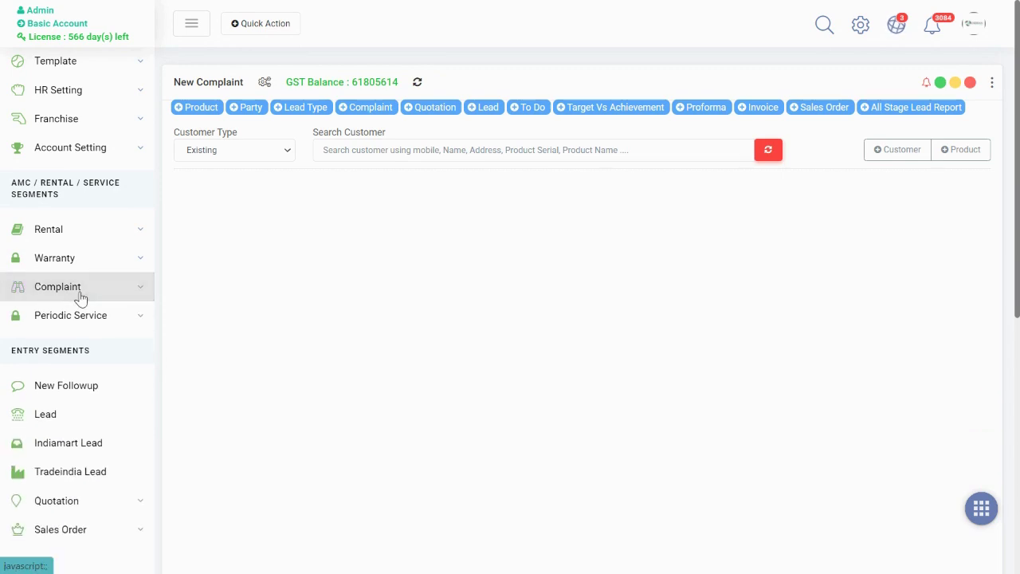